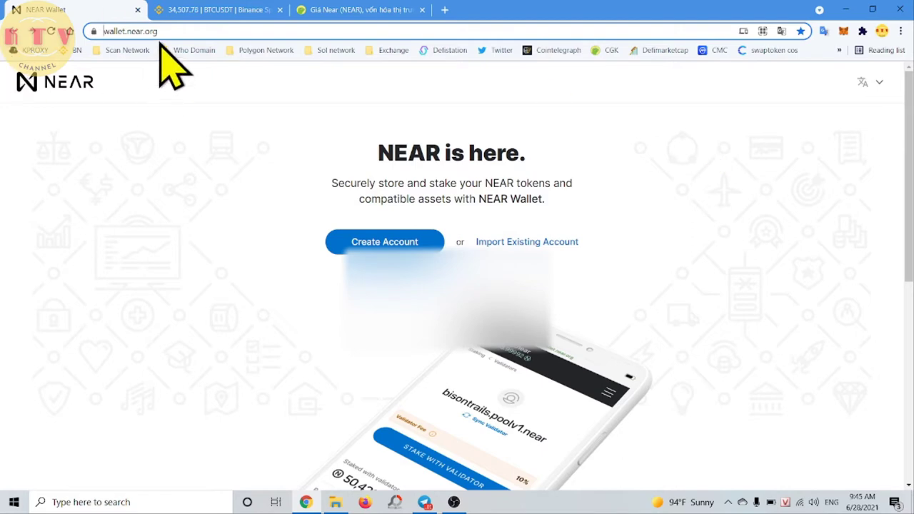
Highlight and inspect the wallet site address in the browser's address bar.
left_click(103, 32)
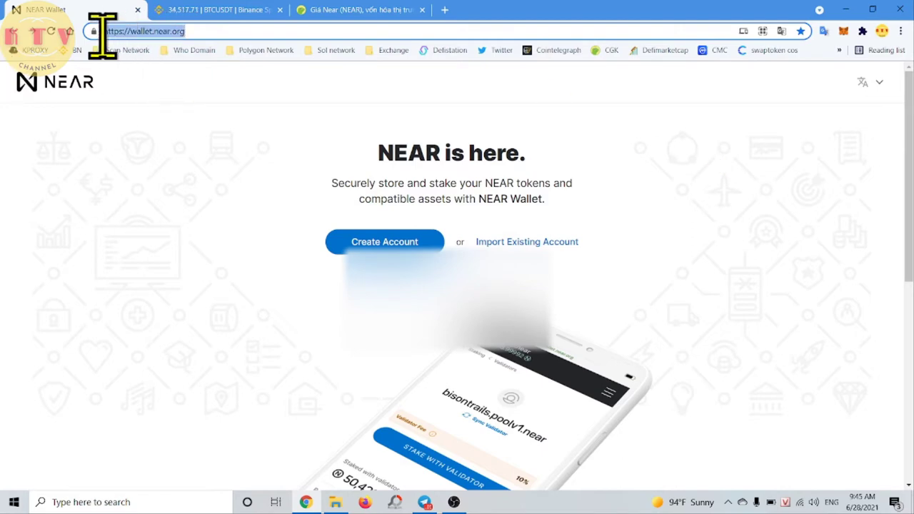
left_click(153, 31)
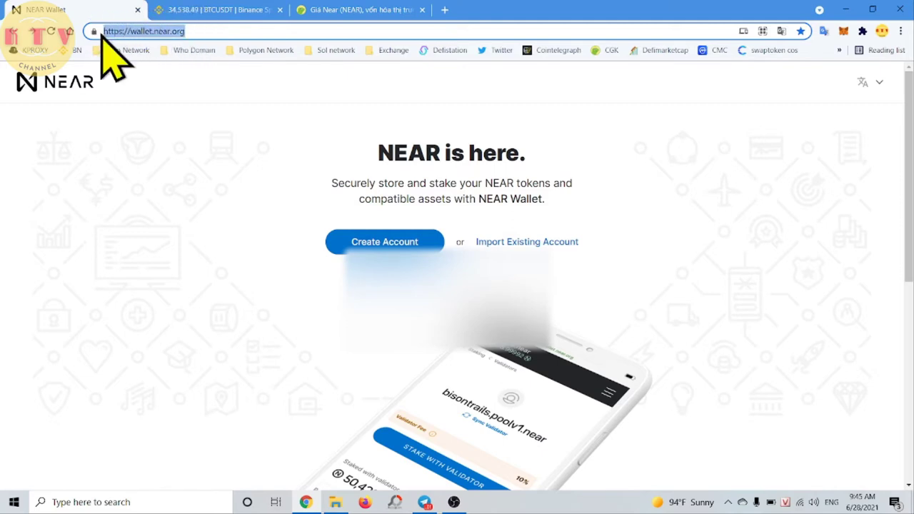
left_click(214, 32)
left_click_drag(214, 31, 112, 32)
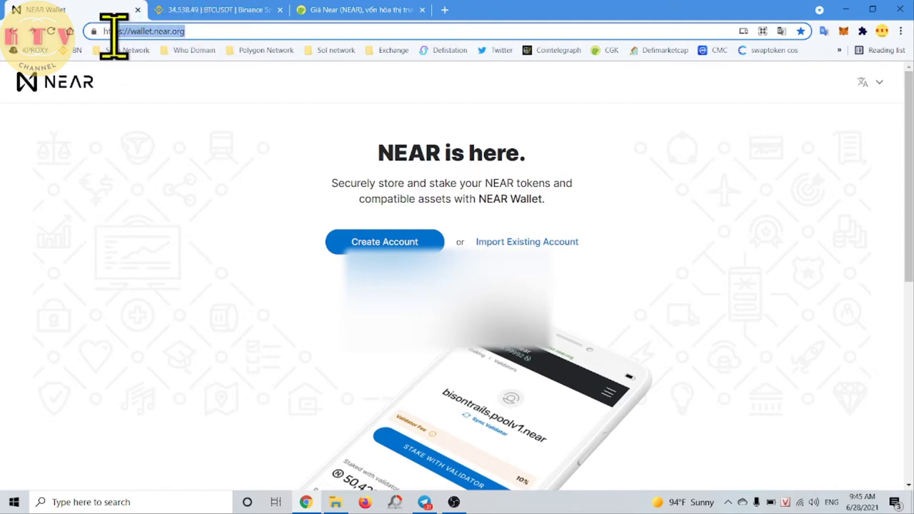
left_click(200, 147)
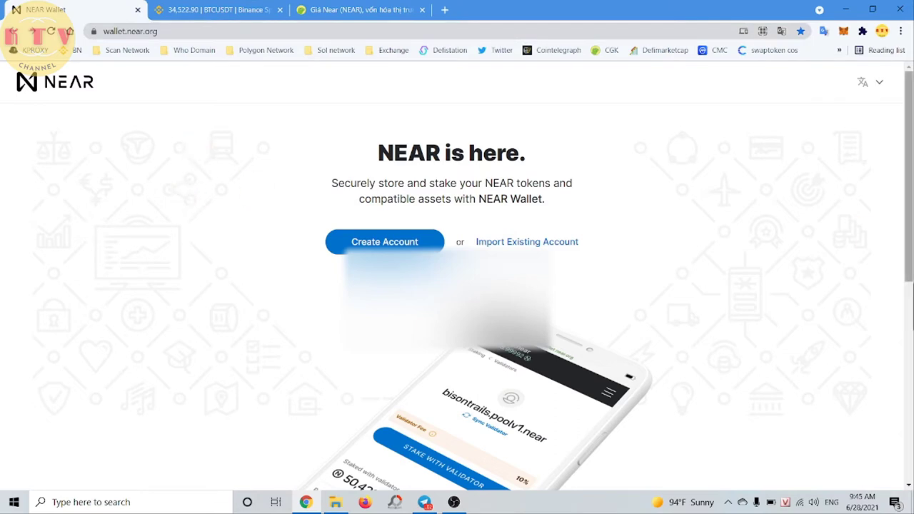
left_click_drag(910, 246, 910, 249)
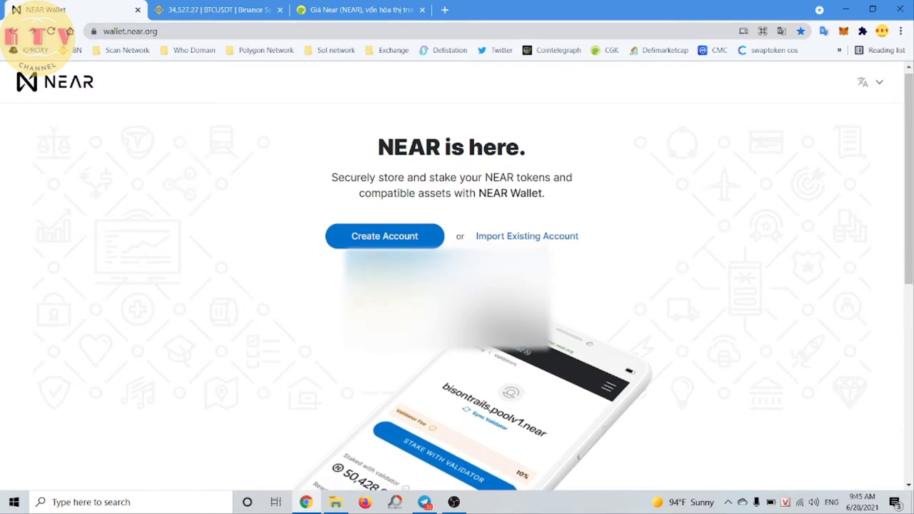
Start a new account, enter the chosen .near account ID and submit it.
left_click(397, 237)
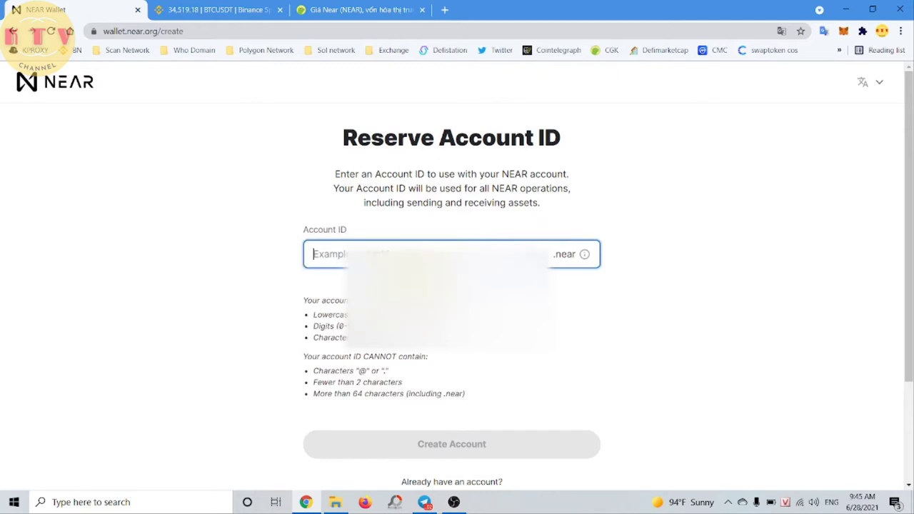
left_click(805, 327)
scroll(805, 326, "down", 2)
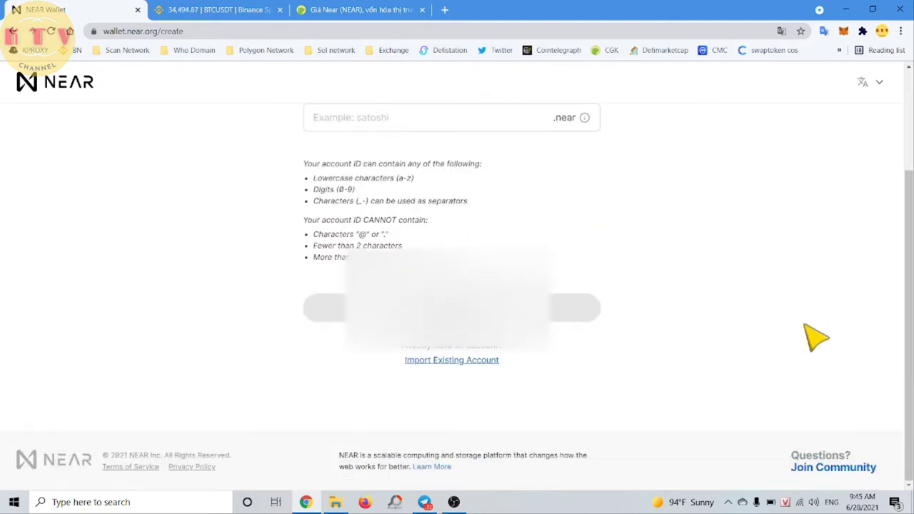
scroll(757, 300, "up", 2)
left_click(328, 254)
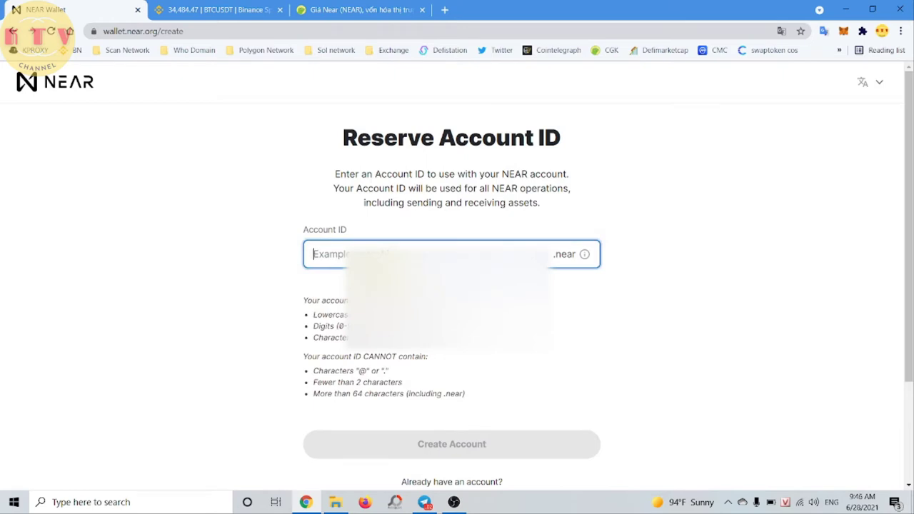
type("duongk")
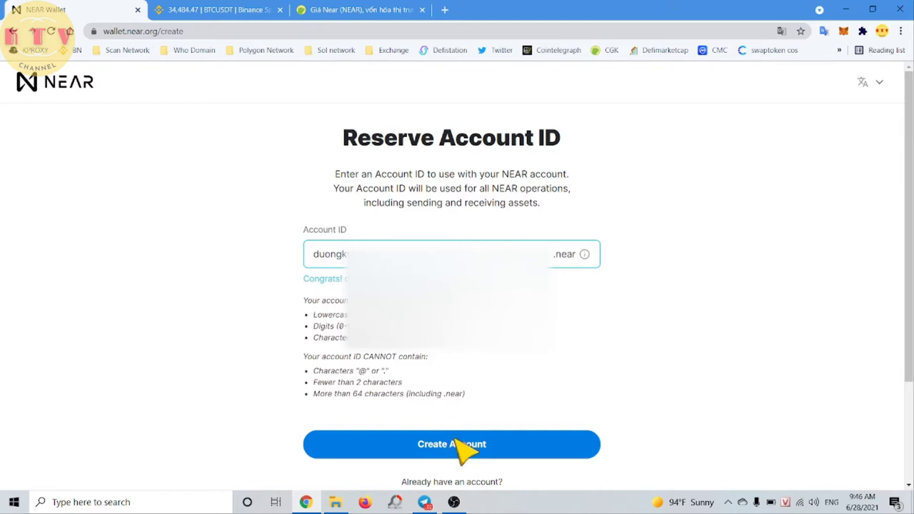
left_click(457, 447)
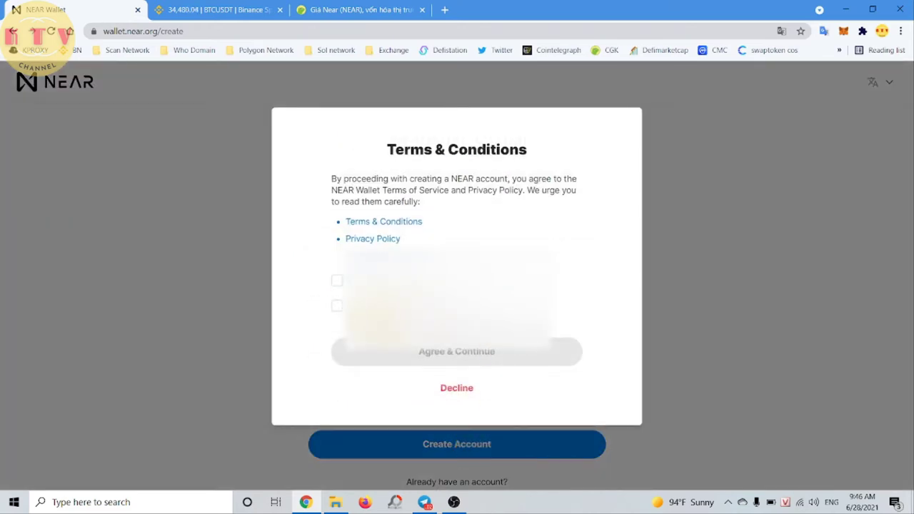
Tick both terms statements, agree, and scroll the Choose Security Method page.
left_click(336, 282)
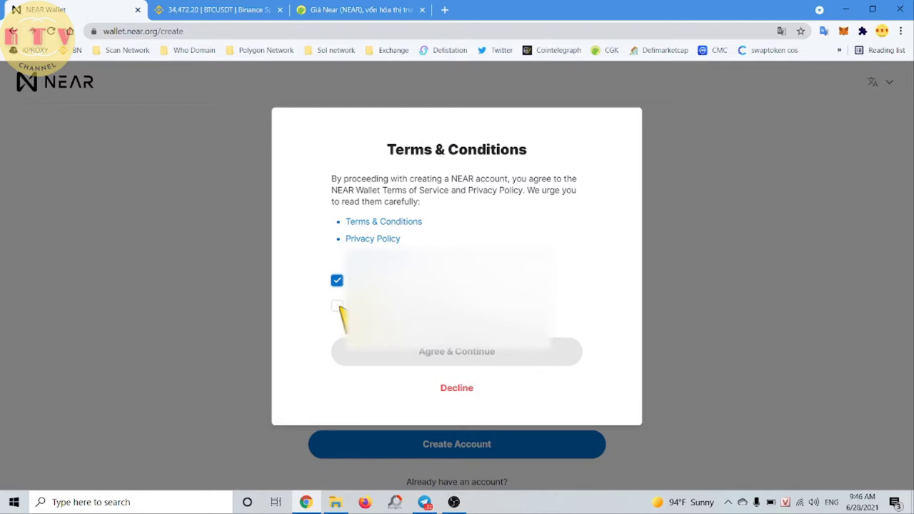
left_click(337, 306)
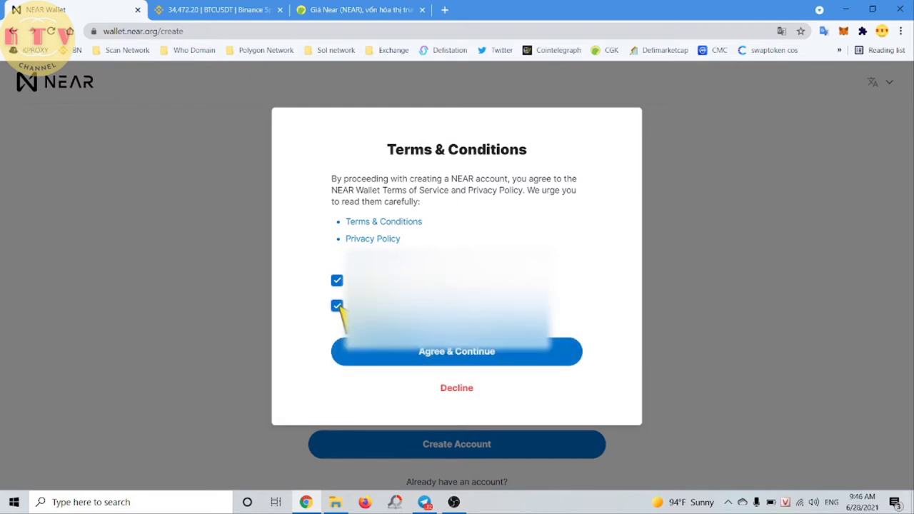
left_click(497, 361)
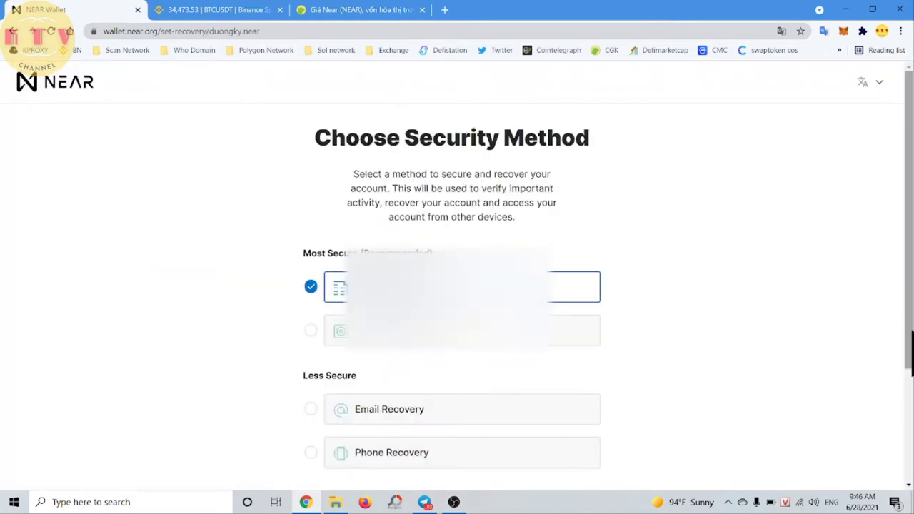
scroll(908, 257, "down", 2)
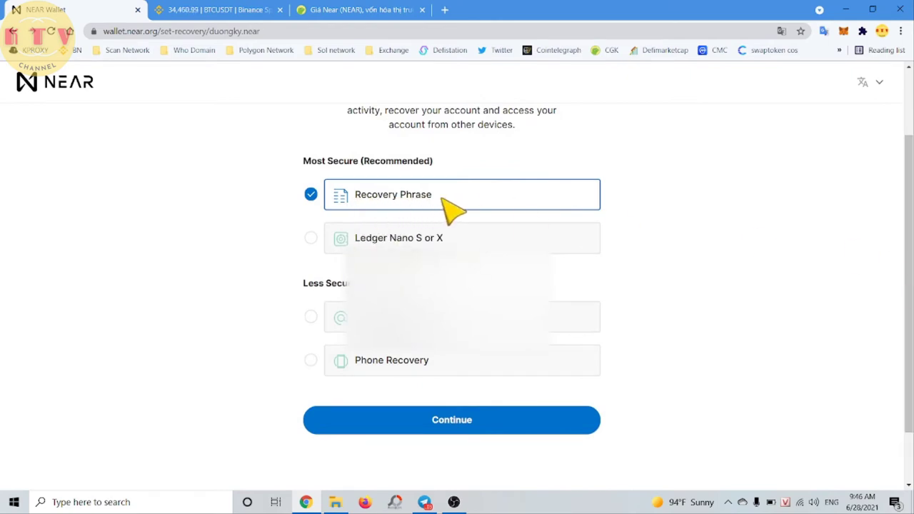
Go with Recovery Phrase and confirm the 12 words have been written down.
left_click(455, 423)
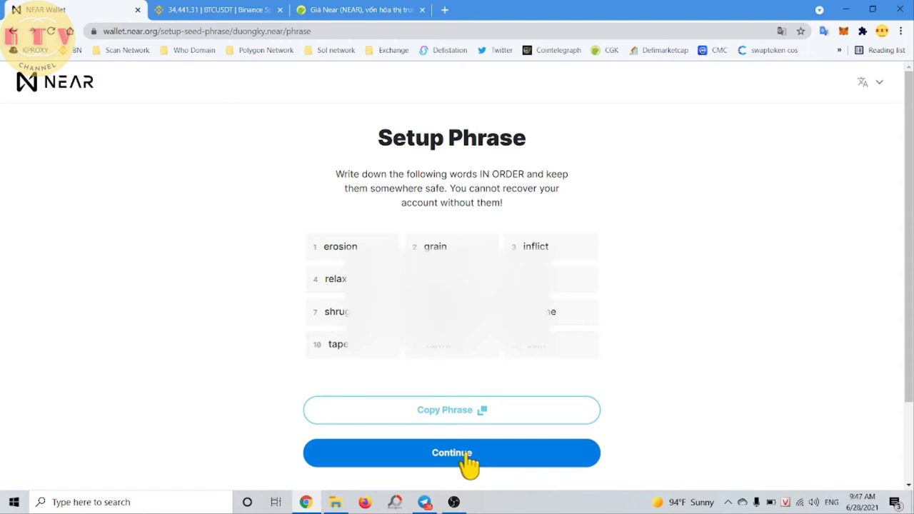
left_click(466, 456)
Enter the requested Word #8 of the recovery phrase and submit it.
left_click(403, 246)
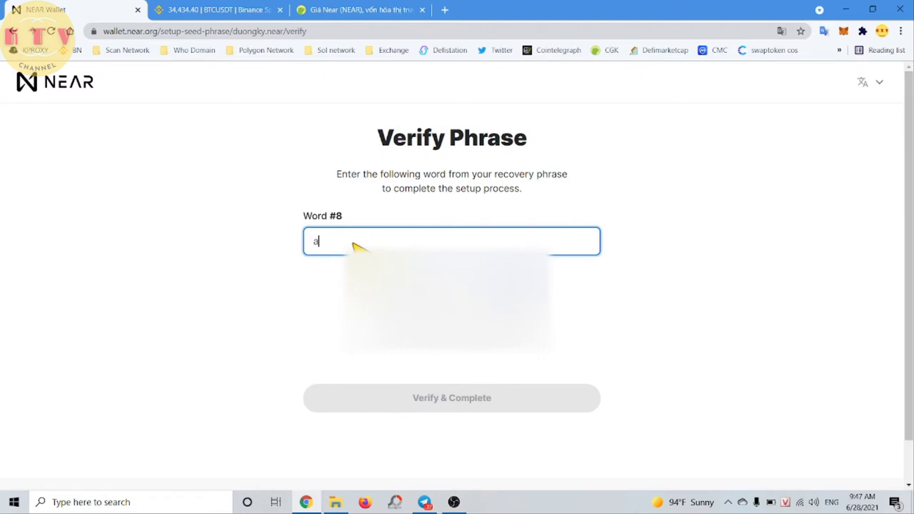
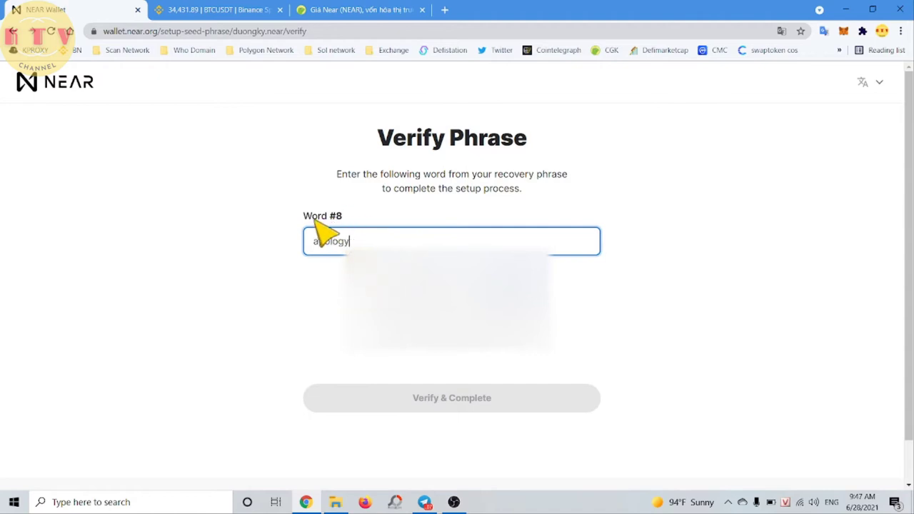
mouse_move(327, 216)
left_mouse_down()
mouse_move(357, 218)
mouse_move(306, 221)
mouse_move(345, 217)
left_mouse_up()
left_click(335, 218)
left_click(341, 218)
left_click(348, 221)
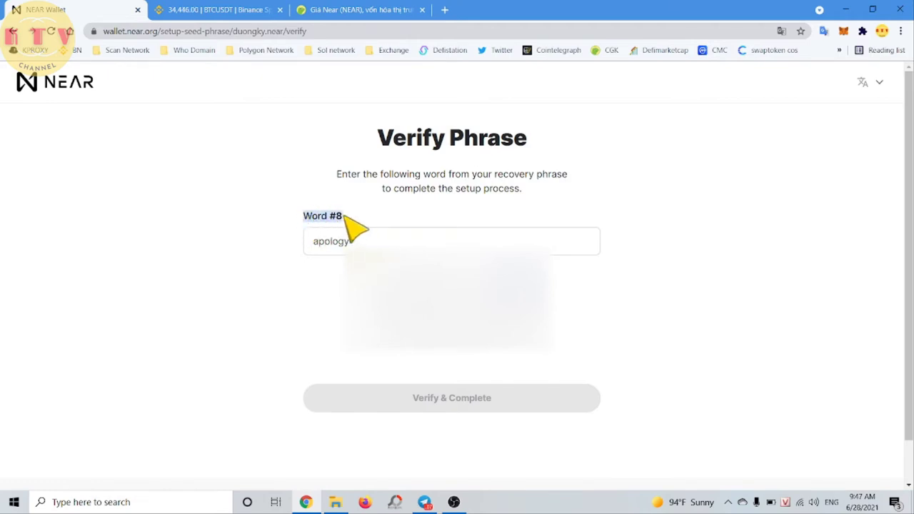
left_click(355, 220)
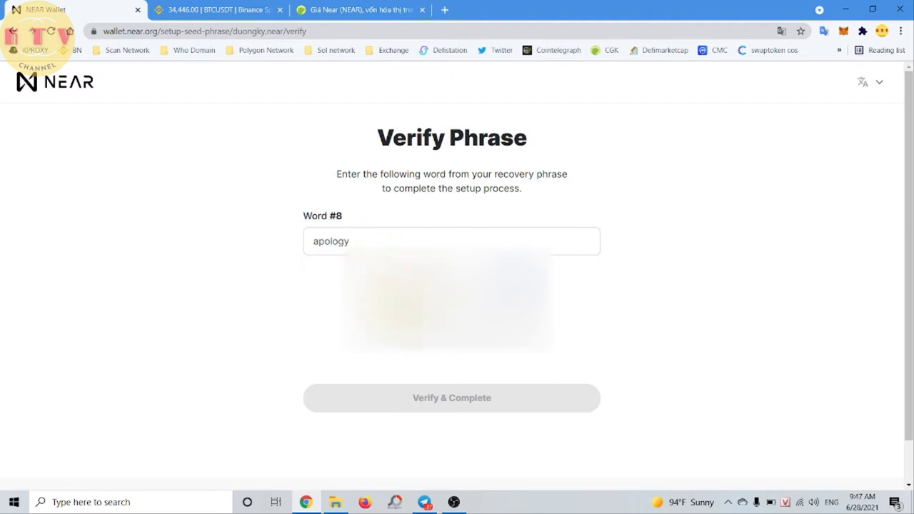
double_click(363, 243)
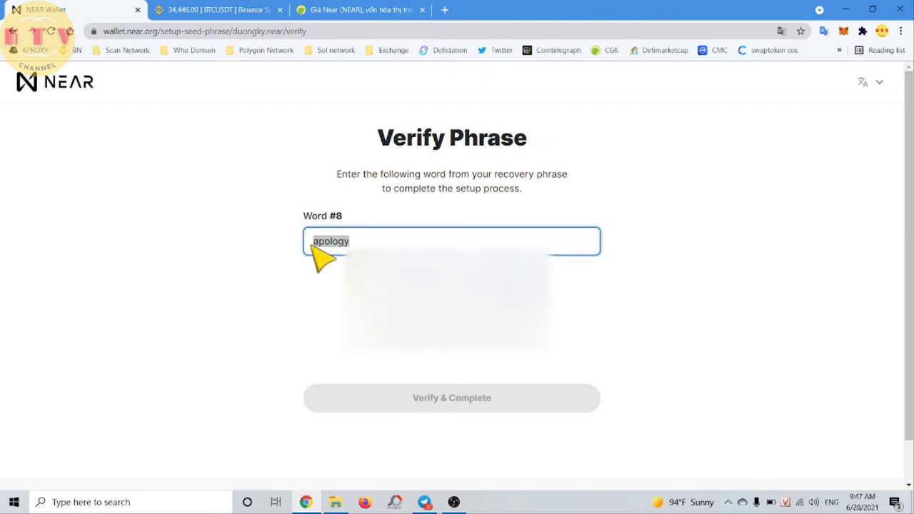
left_click(362, 247)
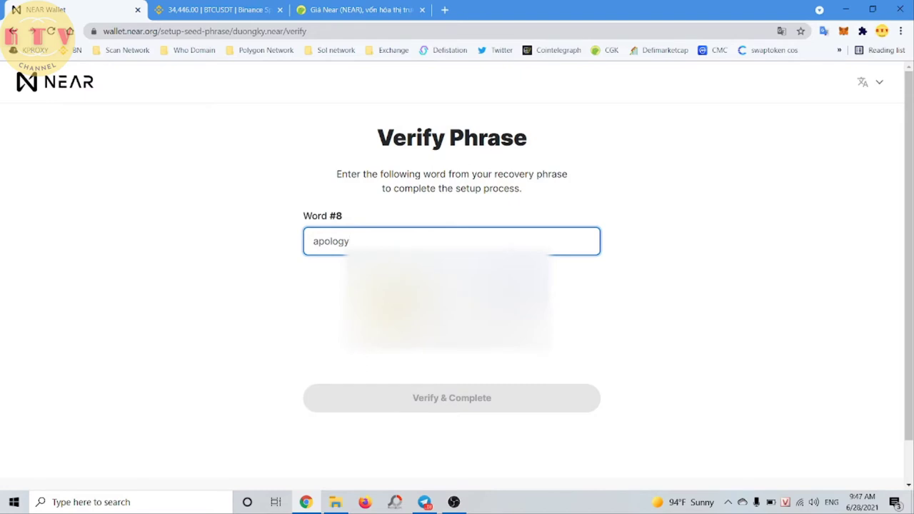
key("Return")
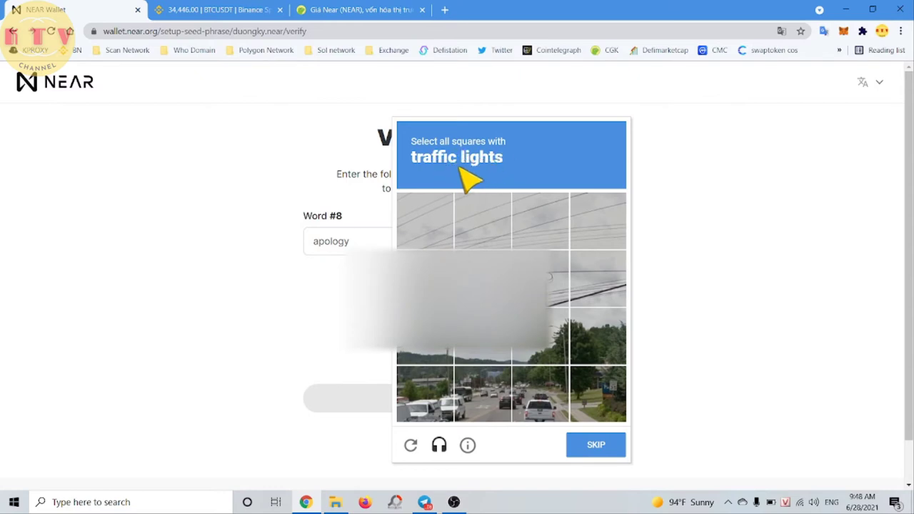
Select the four traffic-light tiles in the reCAPTCHA and verify.
left_click(422, 296)
left_click(436, 351)
left_click(548, 298)
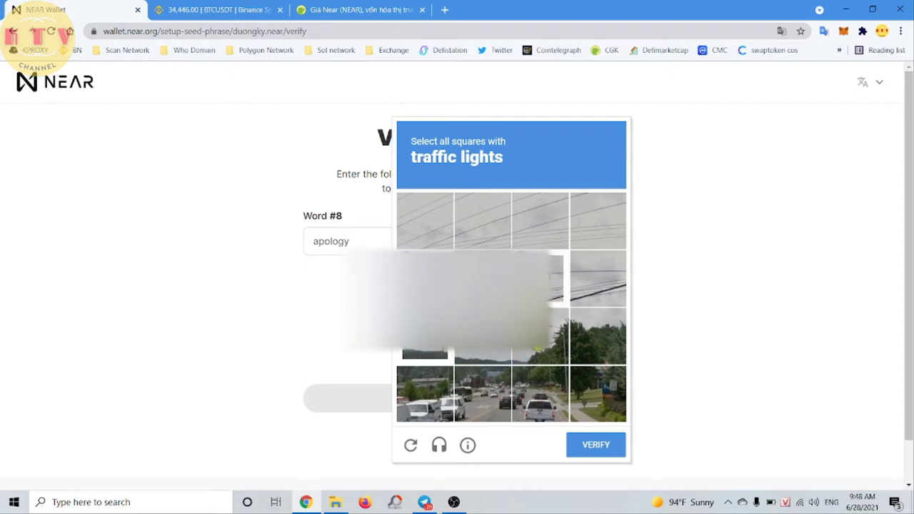
left_click(540, 335)
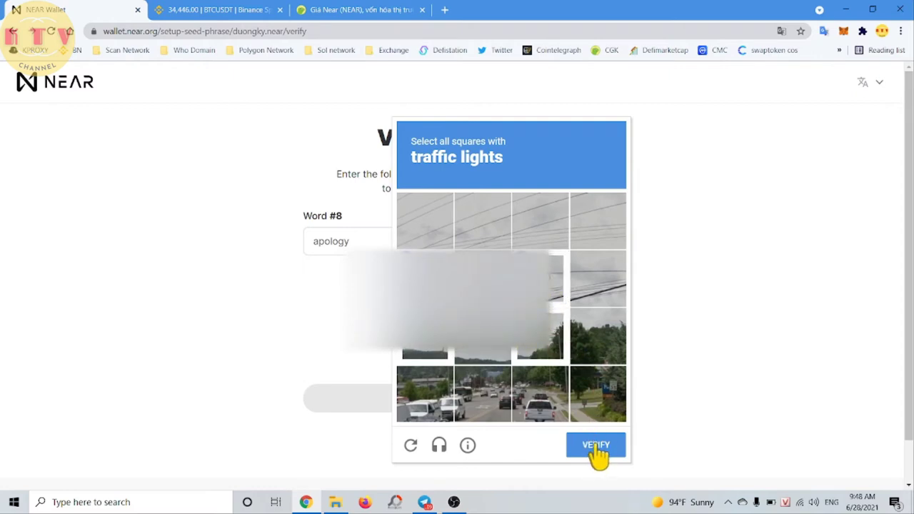
left_click(590, 449)
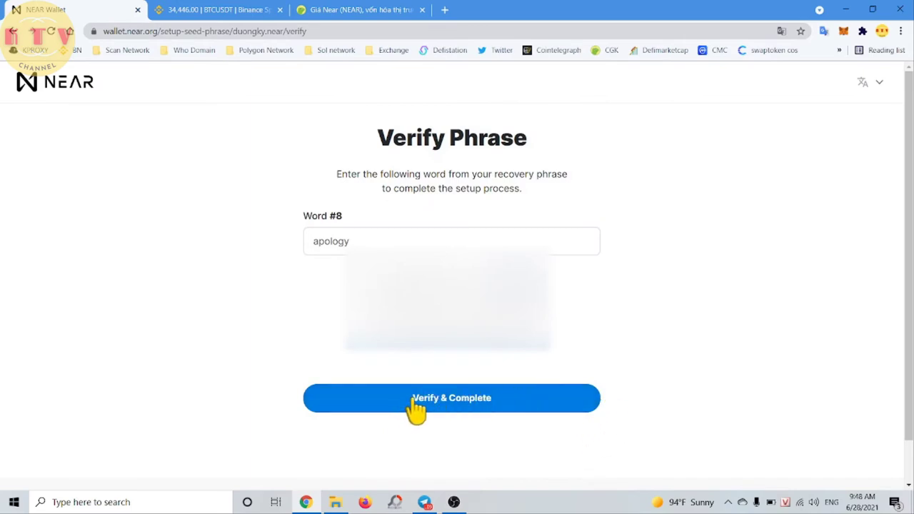
Complete account creation, then highlight the 0.01987 NEAR balance on the dashboard.
left_click(455, 401)
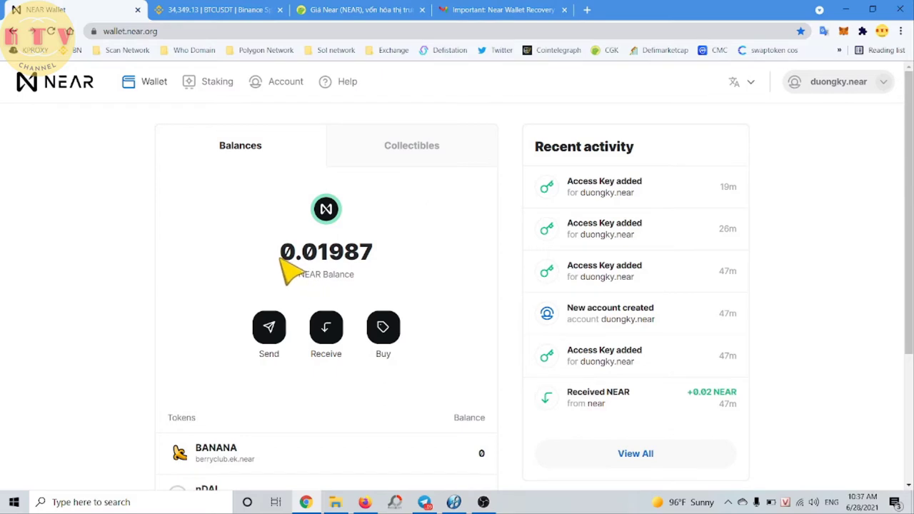
left_click_drag(281, 257, 330, 261)
mouse_move(341, 257)
left_mouse_down()
mouse_move(385, 257)
mouse_move(294, 247)
mouse_move(353, 267)
left_mouse_up()
left_click(398, 260)
left_click(245, 261)
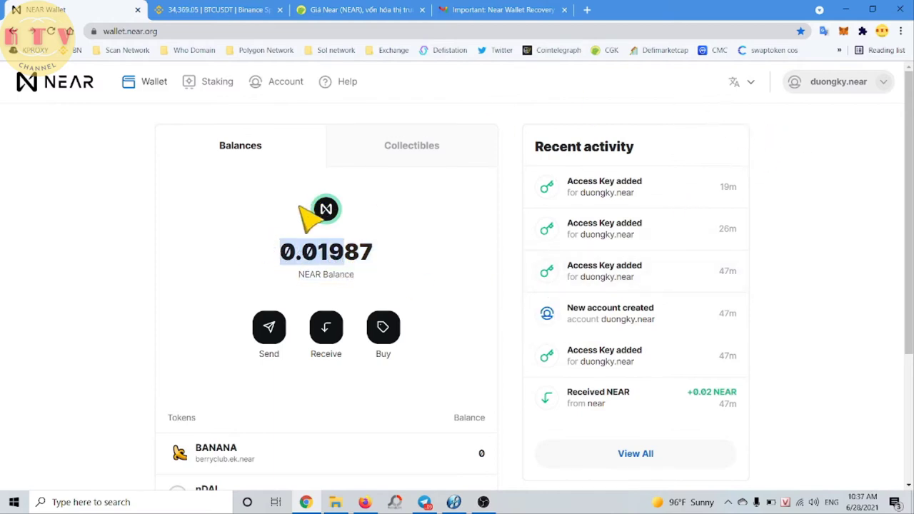
left_click(202, 259)
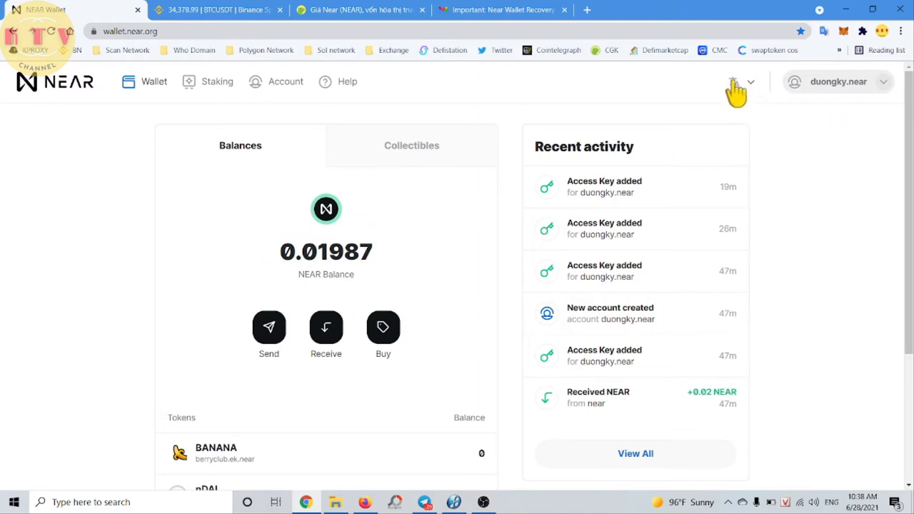
Switch the interface language to Tiếng Việt and open the Mua (Buy NEAR) page.
left_click(753, 85)
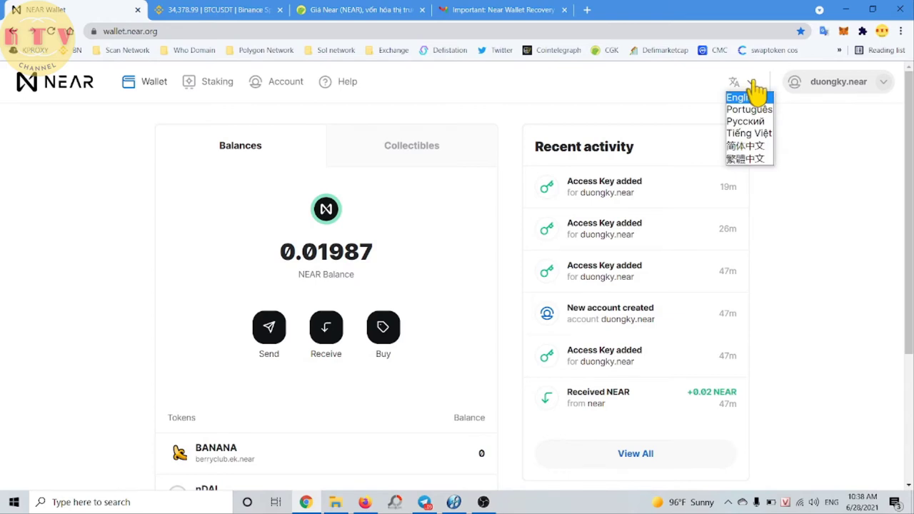
left_click(748, 133)
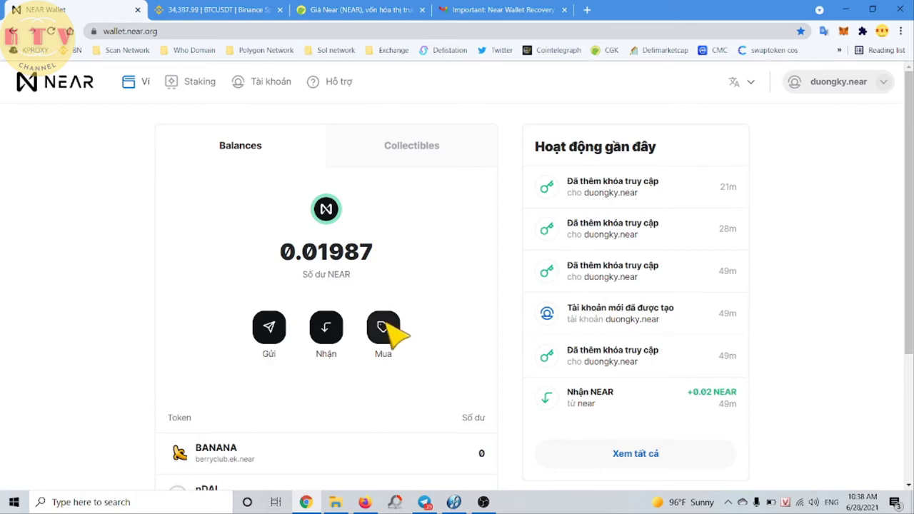
left_click(383, 327)
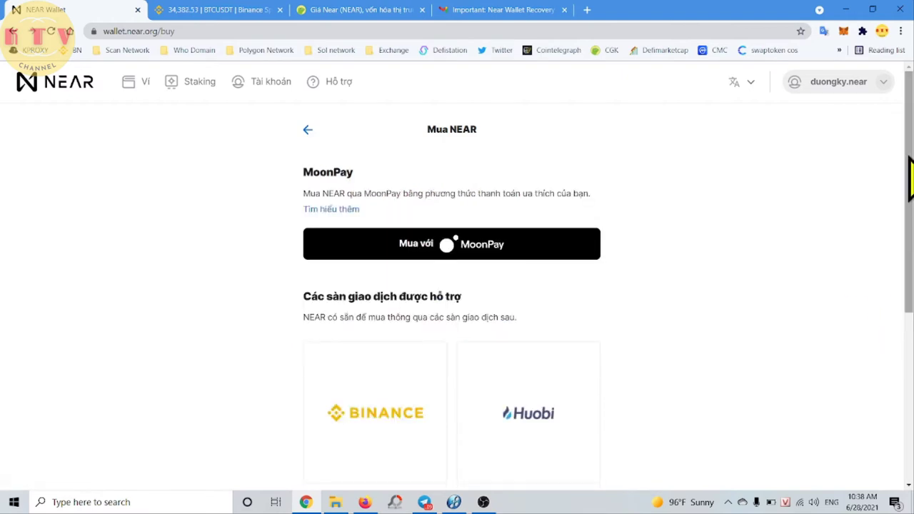
left_click_drag(909, 165, 910, 271)
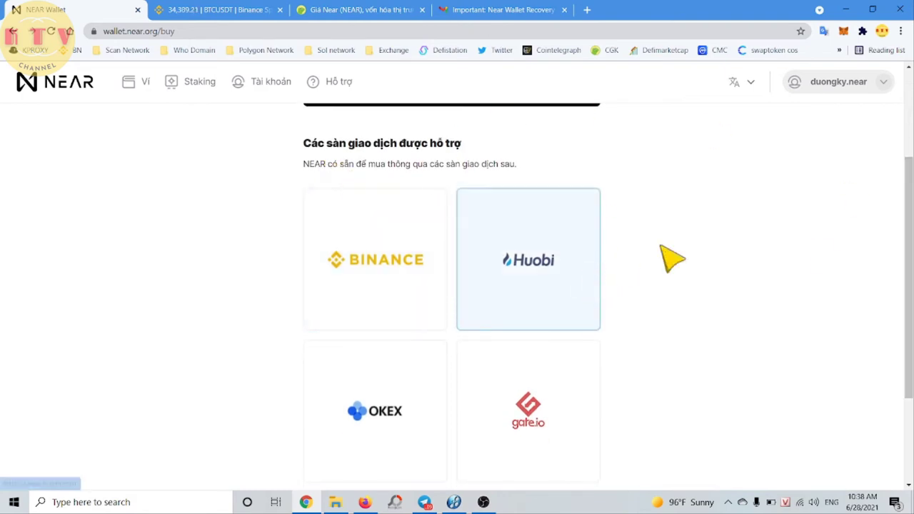
left_click_drag(910, 266, 911, 281)
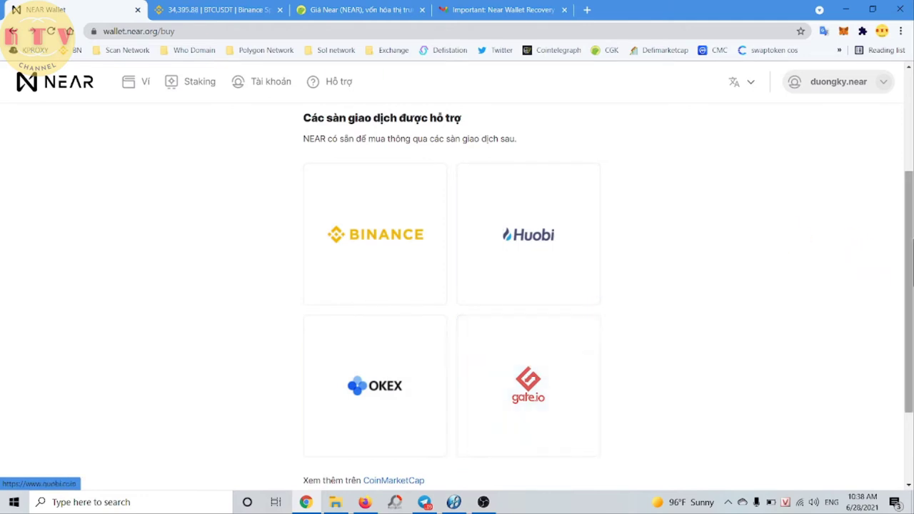
left_click_drag(910, 249, 911, 265)
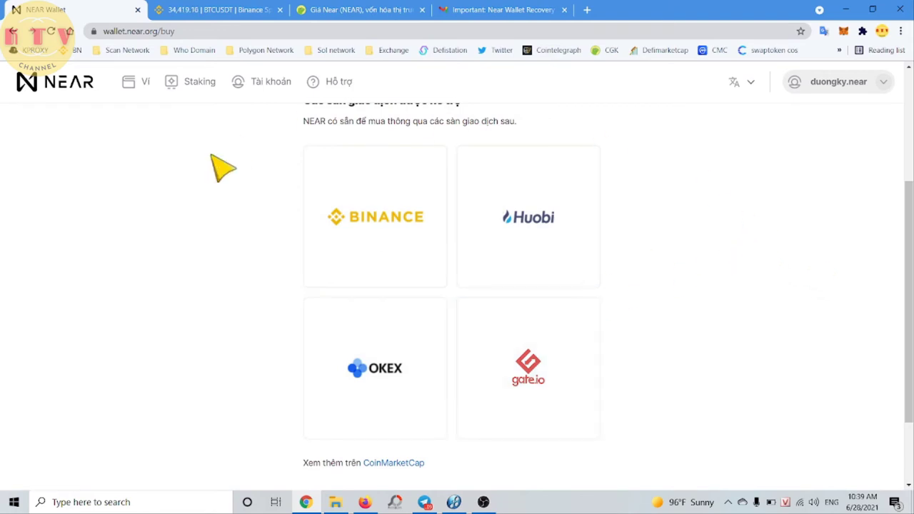
Open Tài khoản and scroll to Xác thực hai yếu tố, highlighting its not-enabled status.
left_click(269, 90)
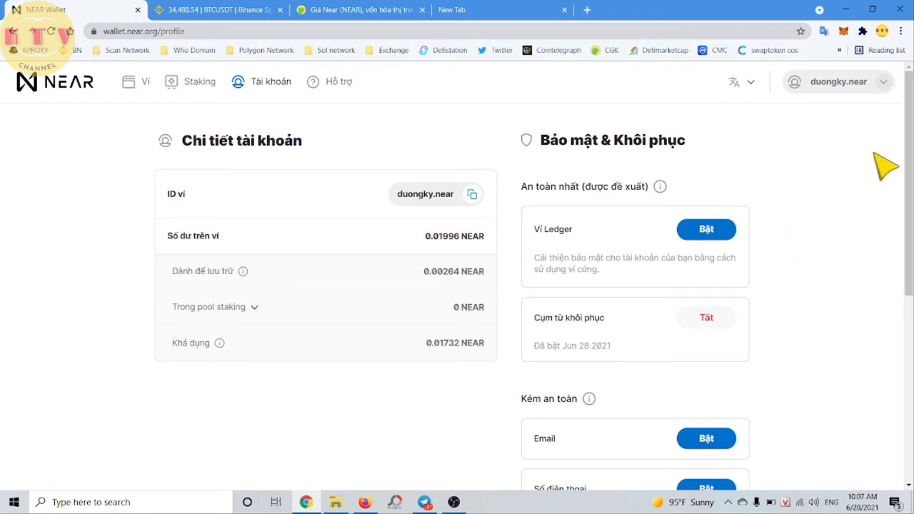
left_click_drag(910, 125, 910, 145)
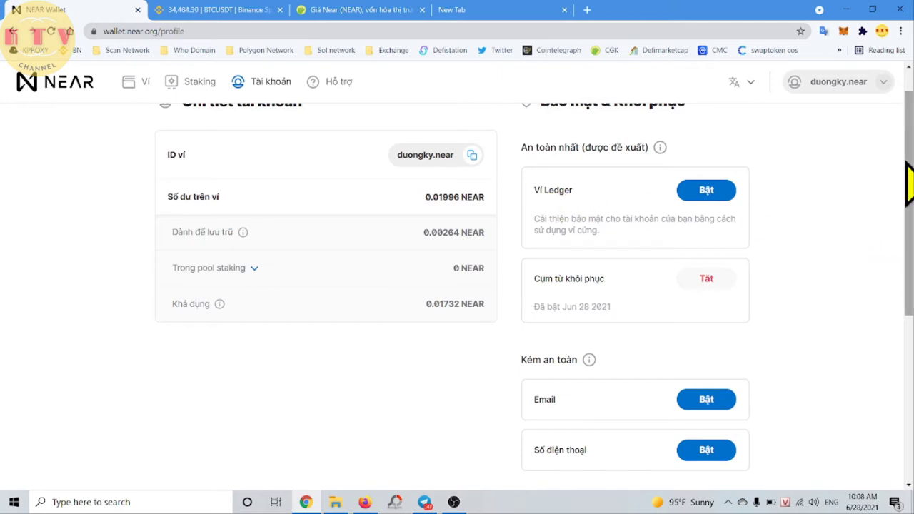
left_click_drag(910, 171, 910, 225)
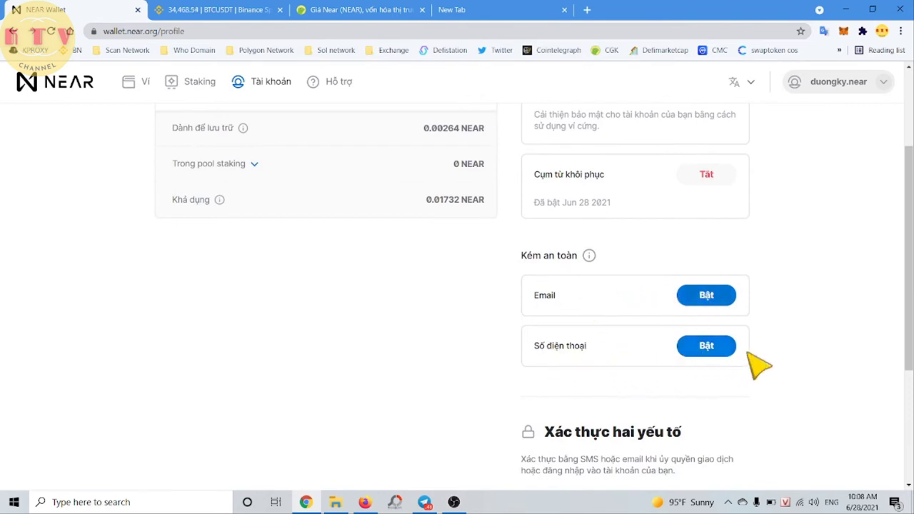
left_click_drag(908, 254, 909, 335)
left_click_drag(546, 277, 665, 274)
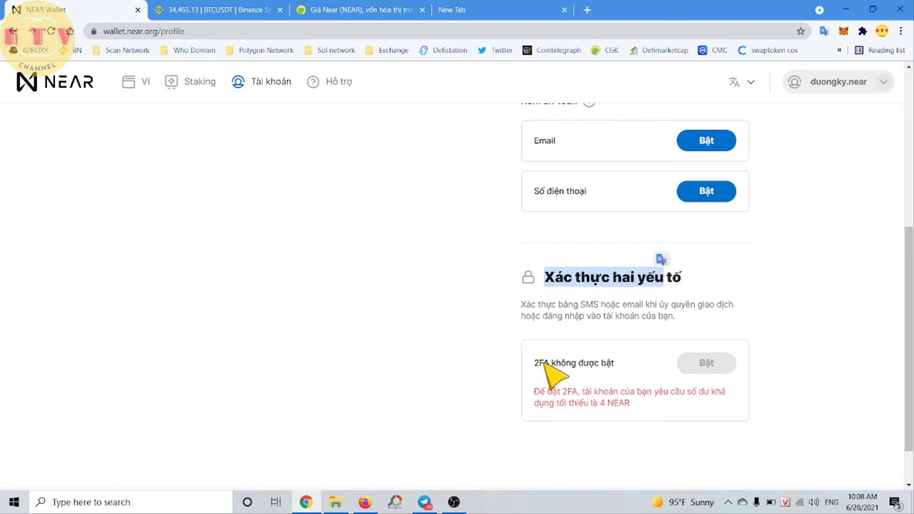
left_click_drag(537, 361, 613, 363)
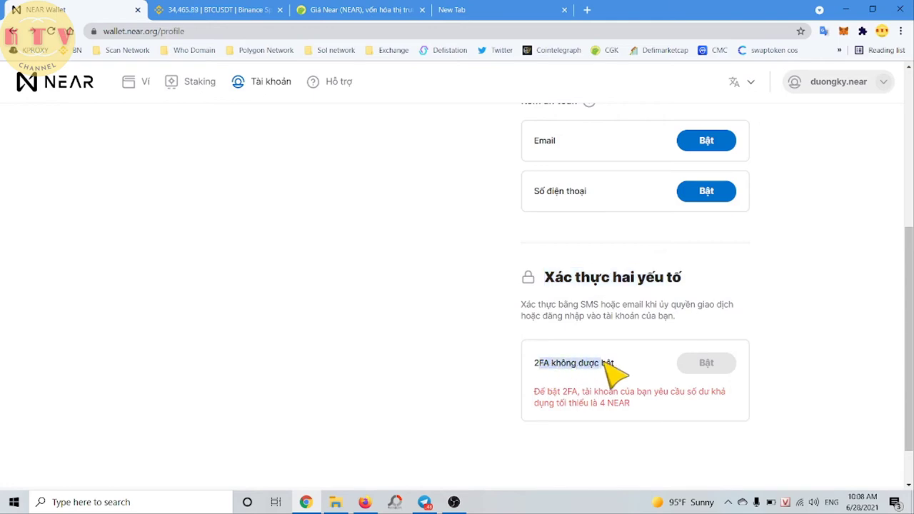
left_click(844, 362)
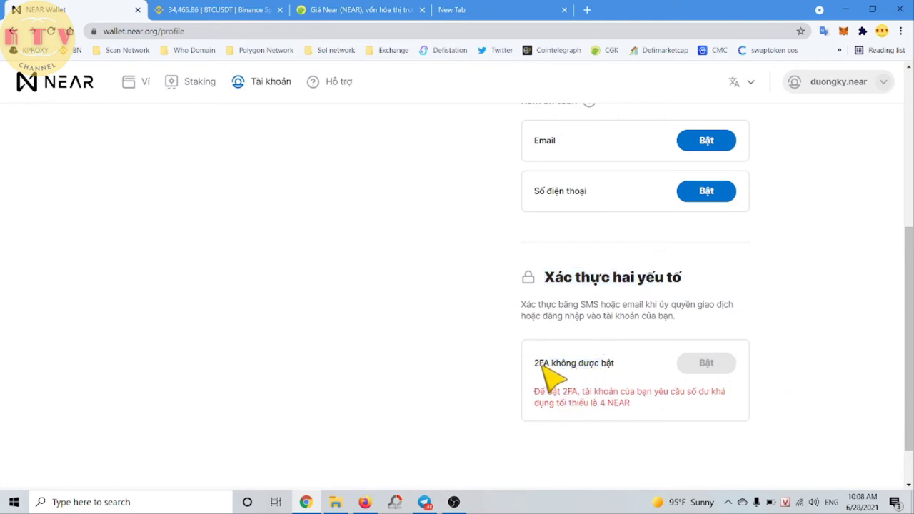
left_click(574, 392)
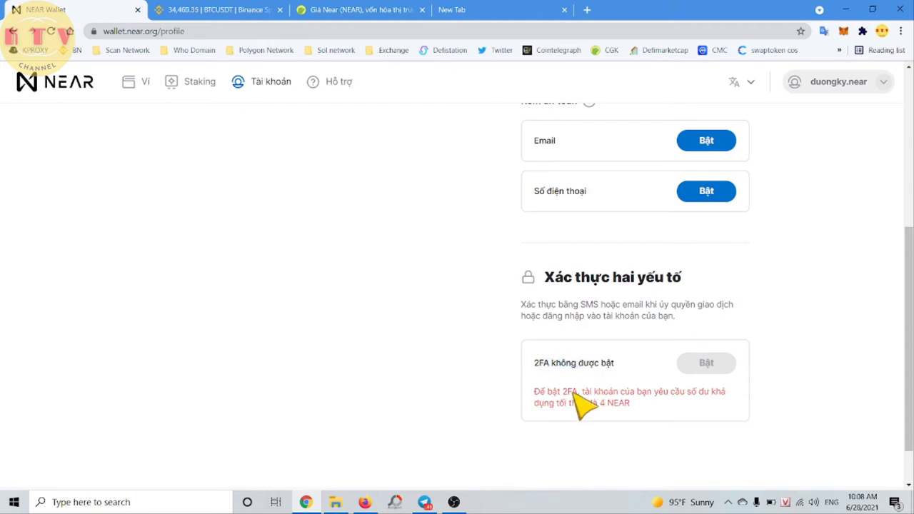